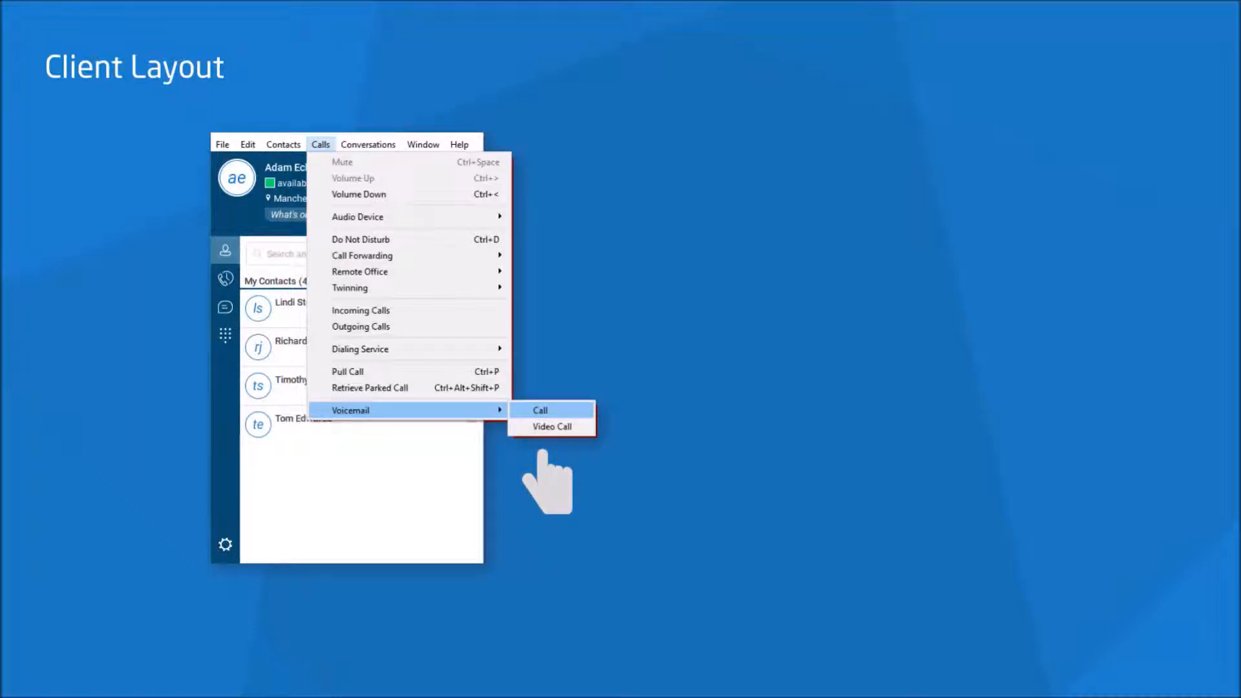
Show the Conversations menu options in place of the Calls menu
left_click(368, 144)
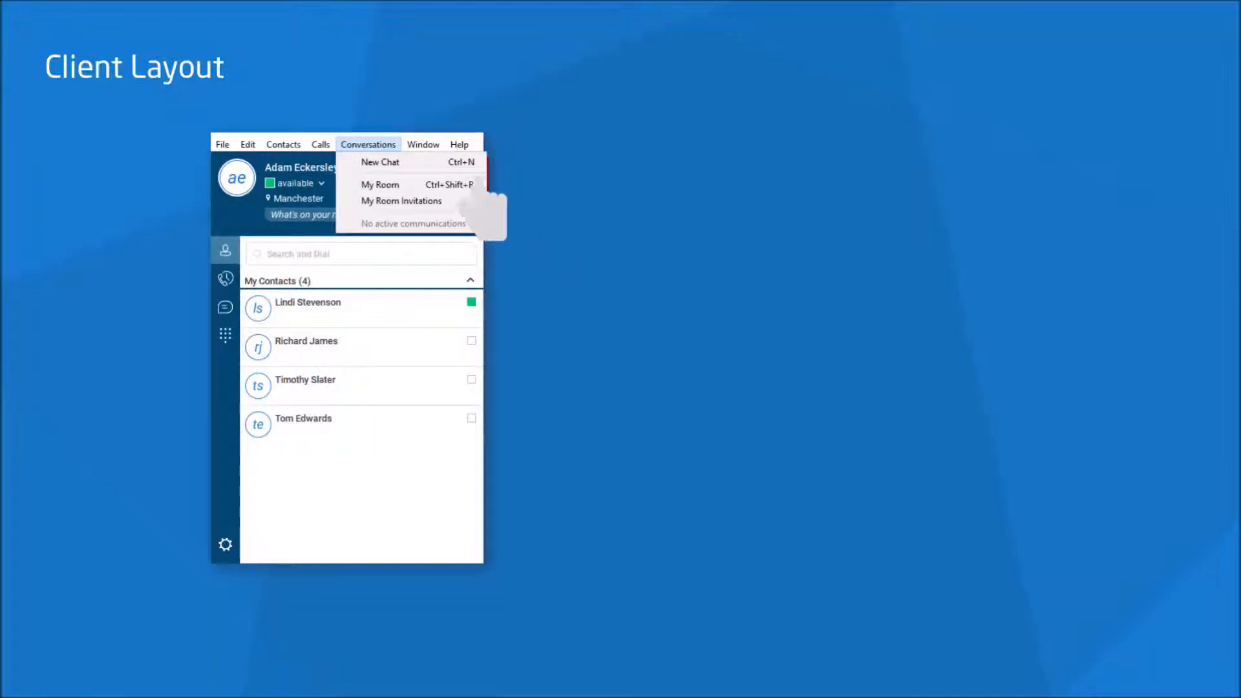
Start a new chat, then view the New Contact, New Group and My Room Invitation forms
left_click(468, 168)
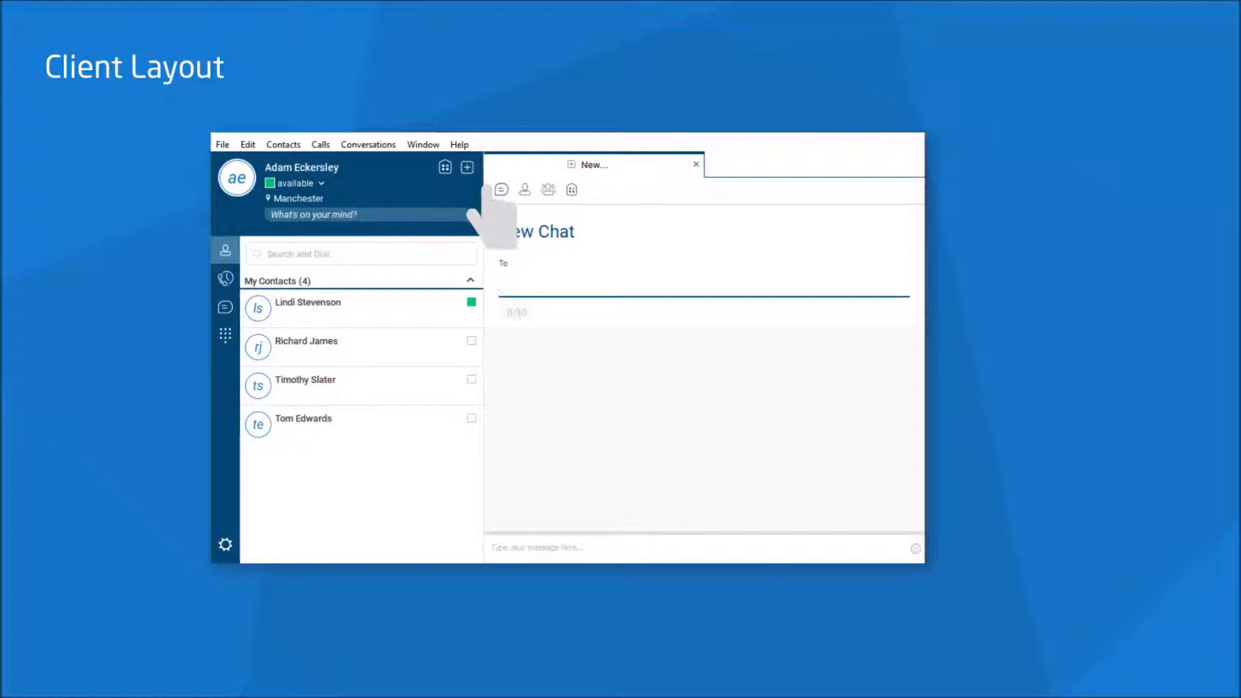
left_click(525, 191)
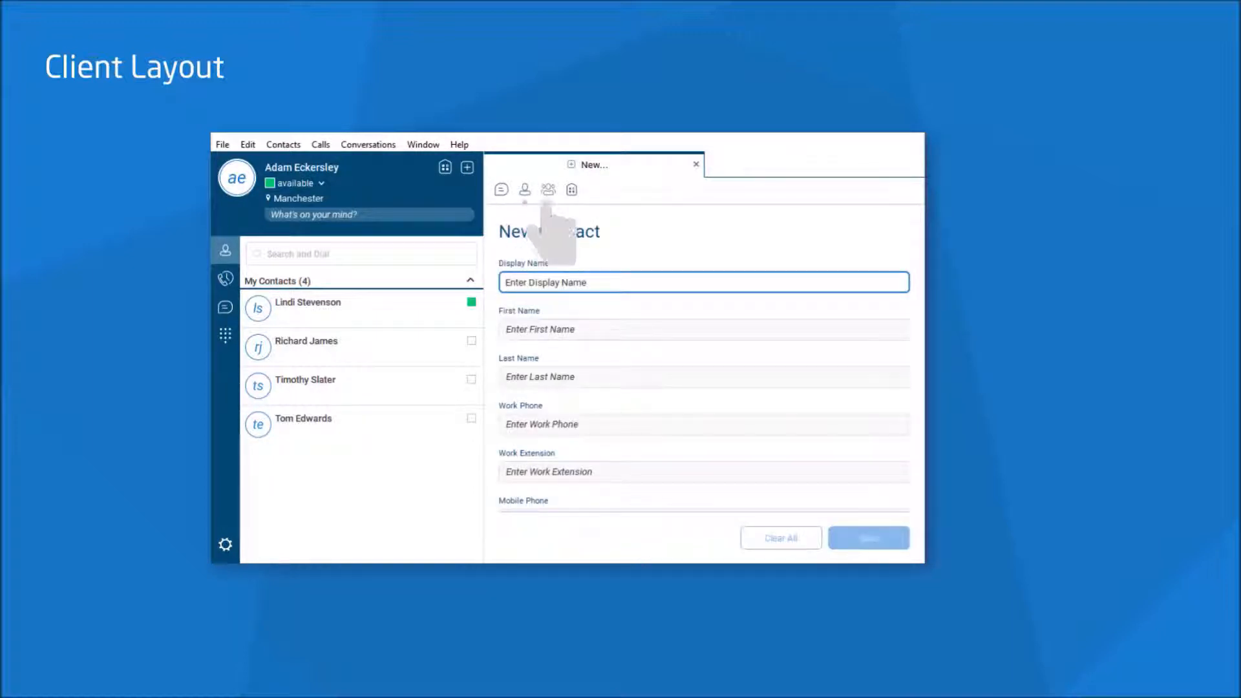
left_click(549, 190)
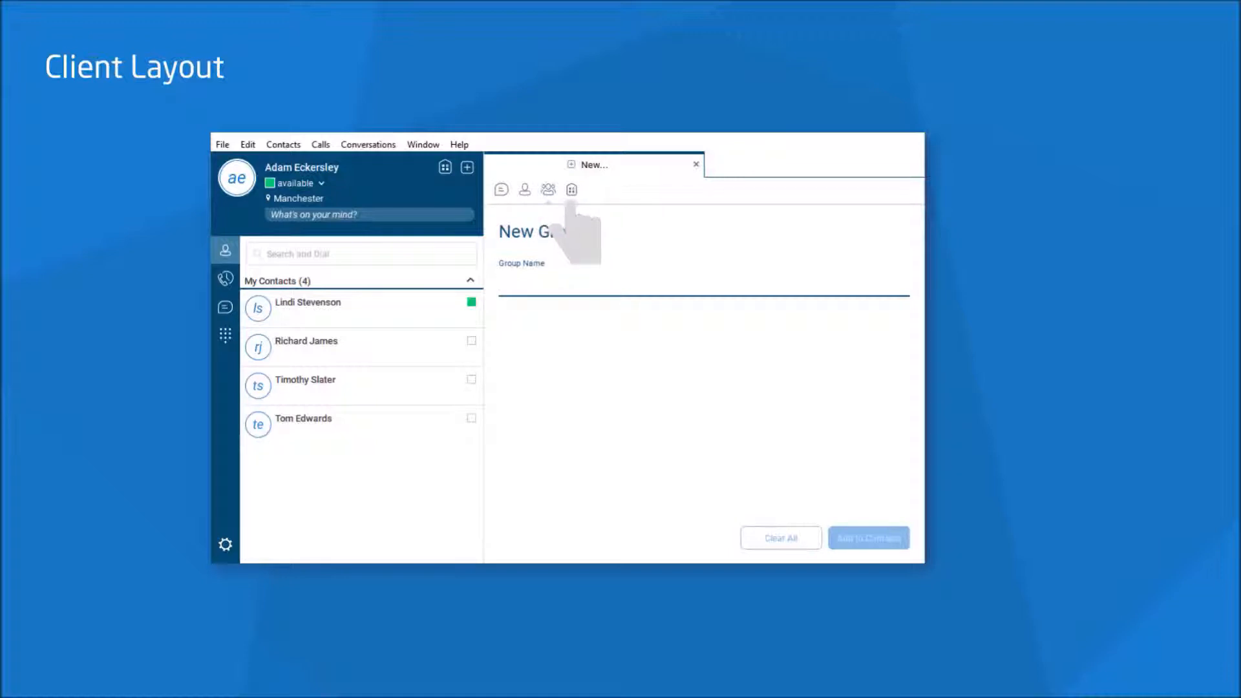
left_click(571, 191)
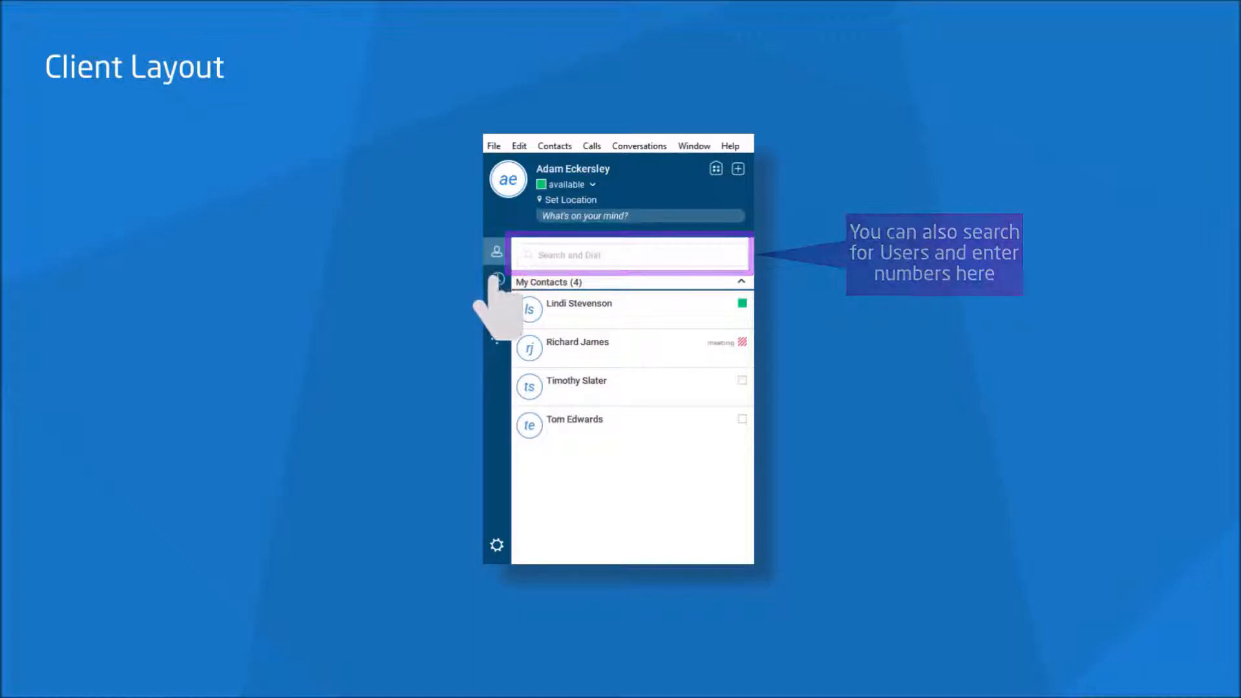
View call history, then past conversations, then the dial pad for a new call
left_click(497, 281)
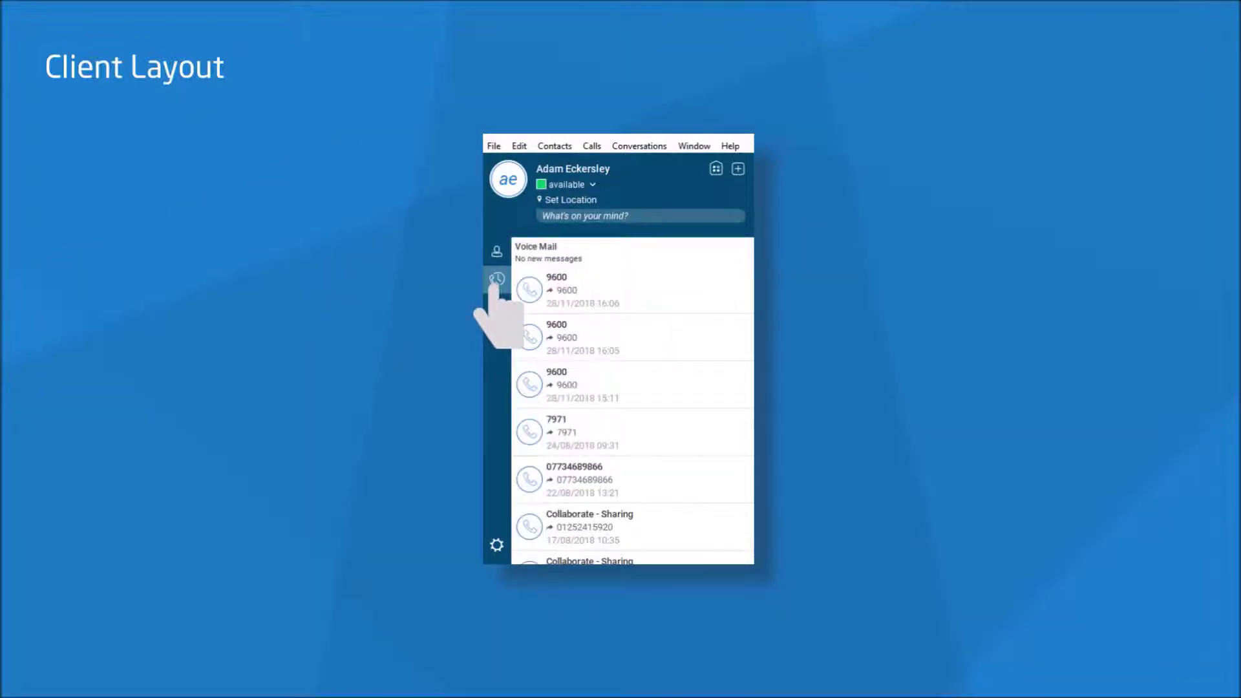
left_click(497, 309)
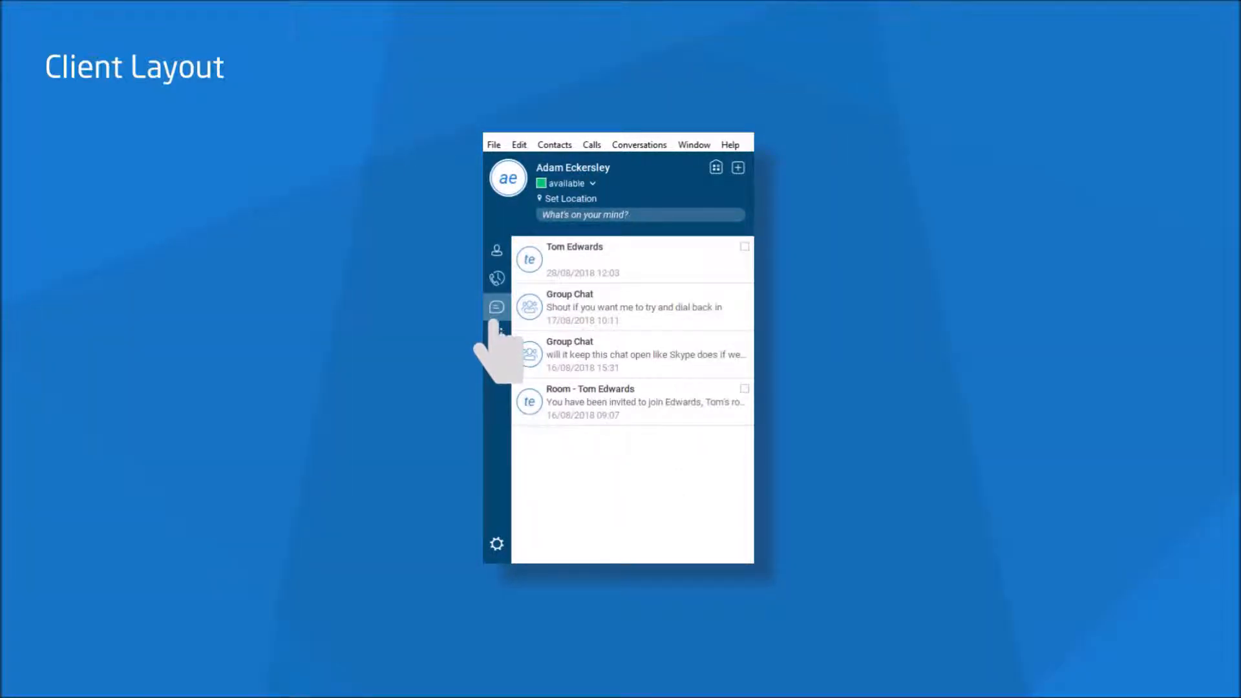
left_click(496, 336)
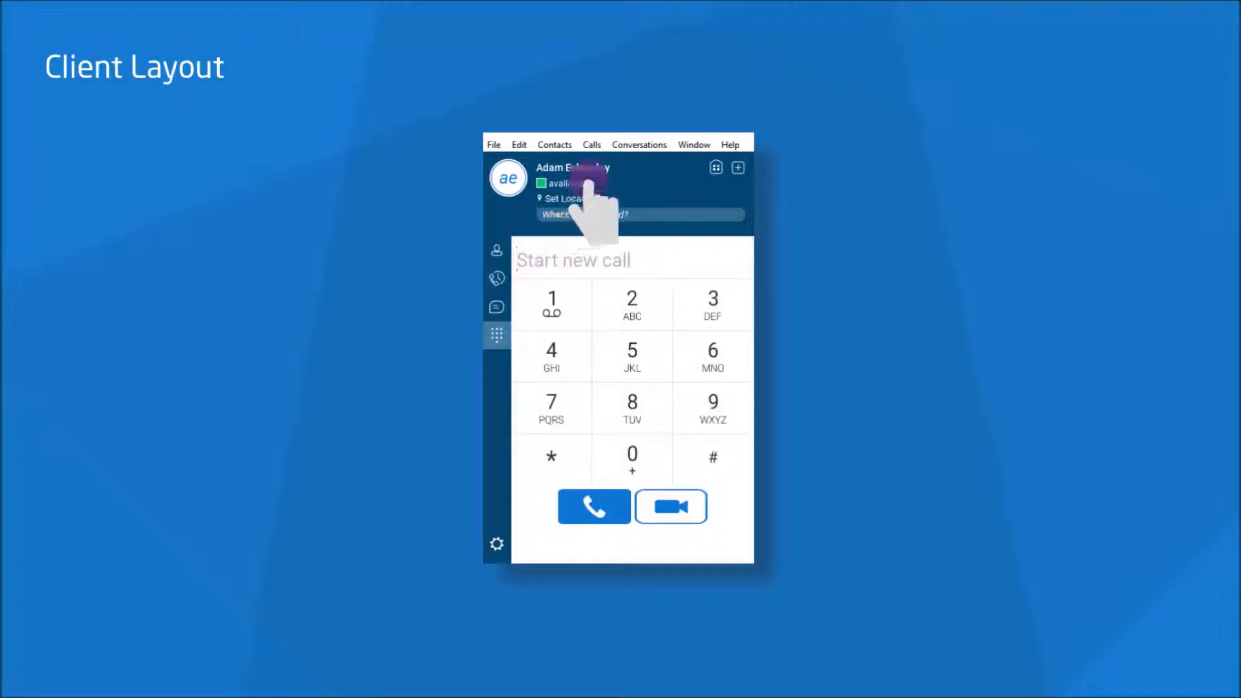
left_click(586, 184)
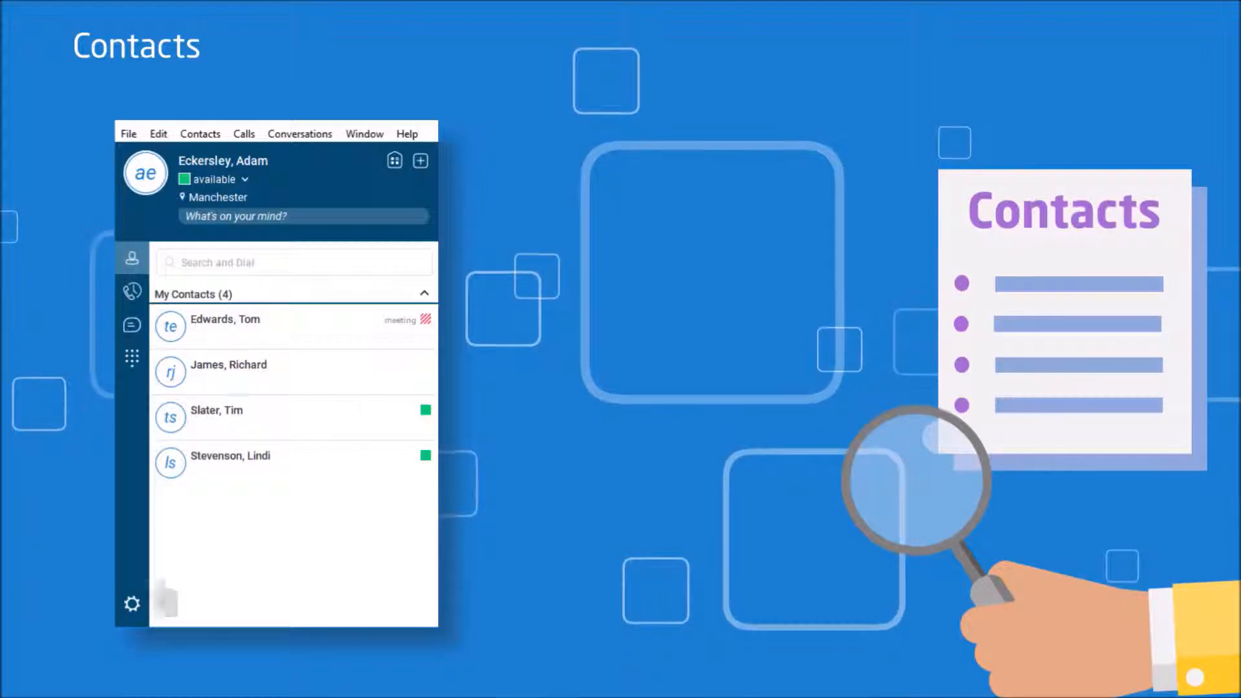
Enable Outlook contact search in the Extensions settings
left_click(133, 605)
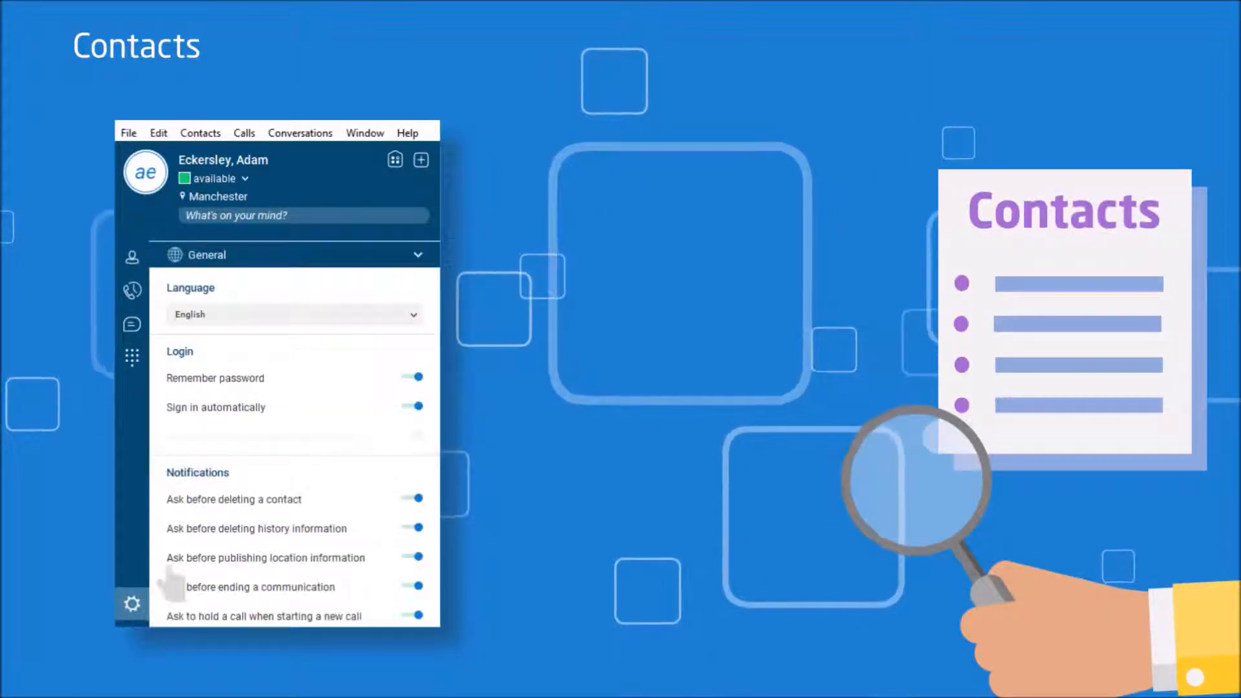
left_click(417, 256)
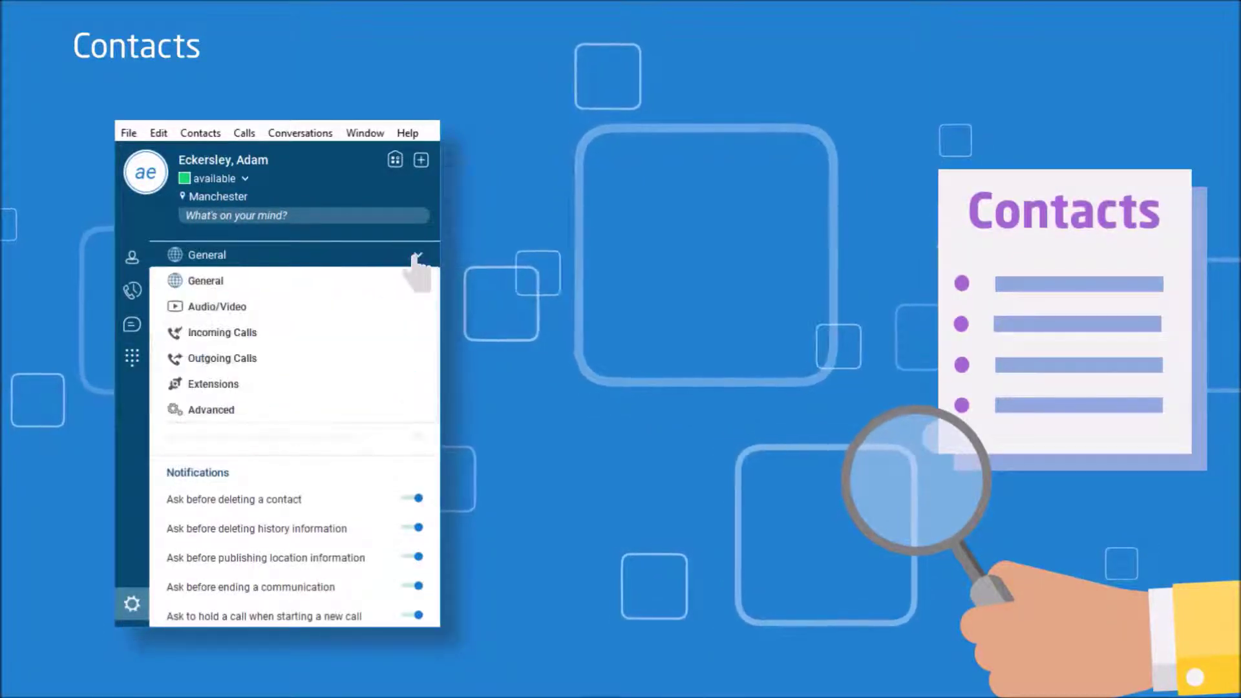
left_click(258, 386)
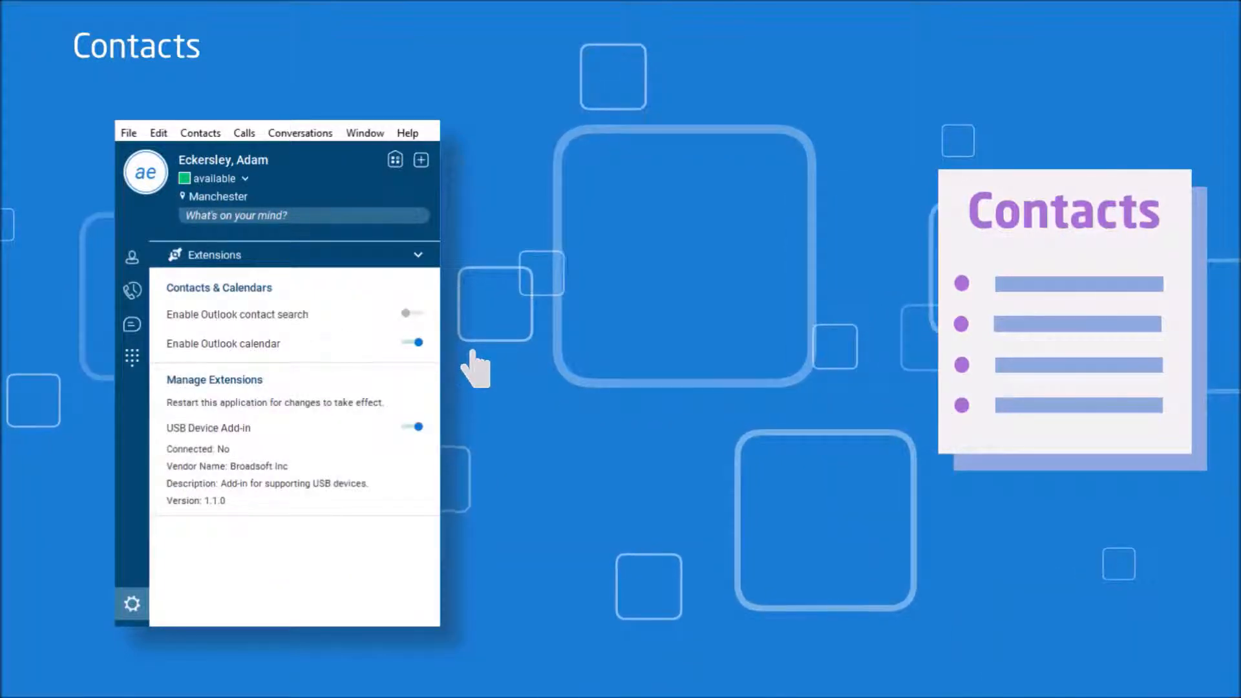
left_click(412, 315)
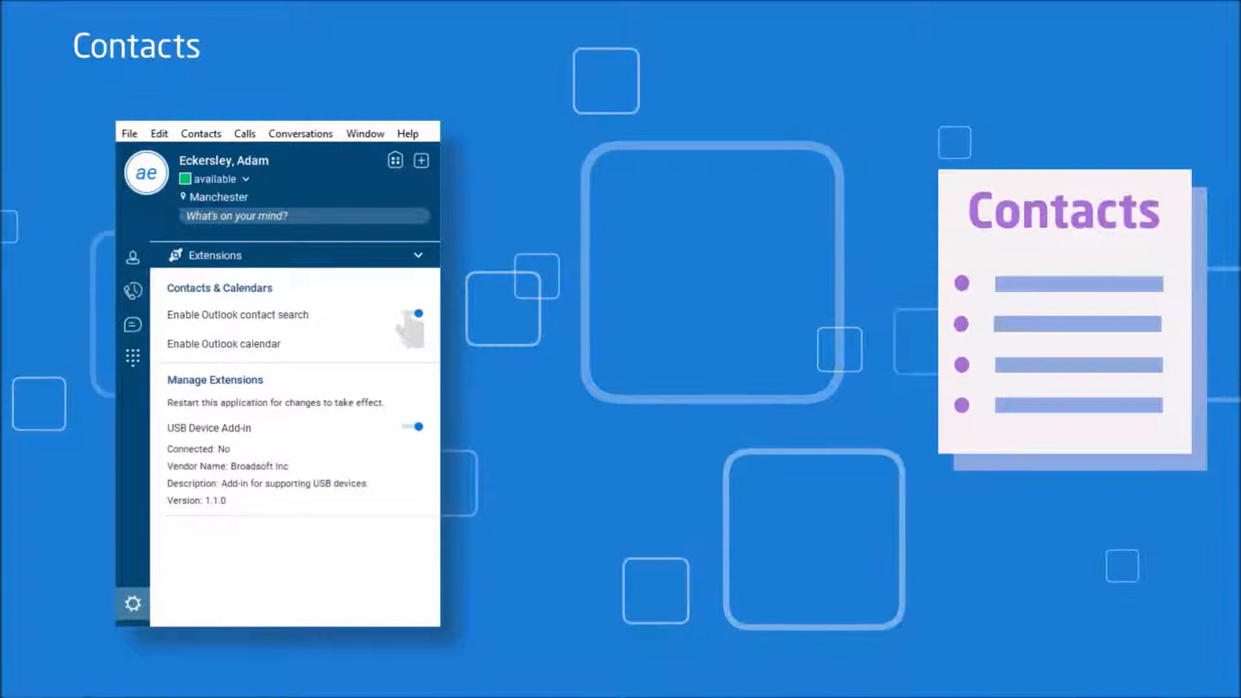
left_click(418, 343)
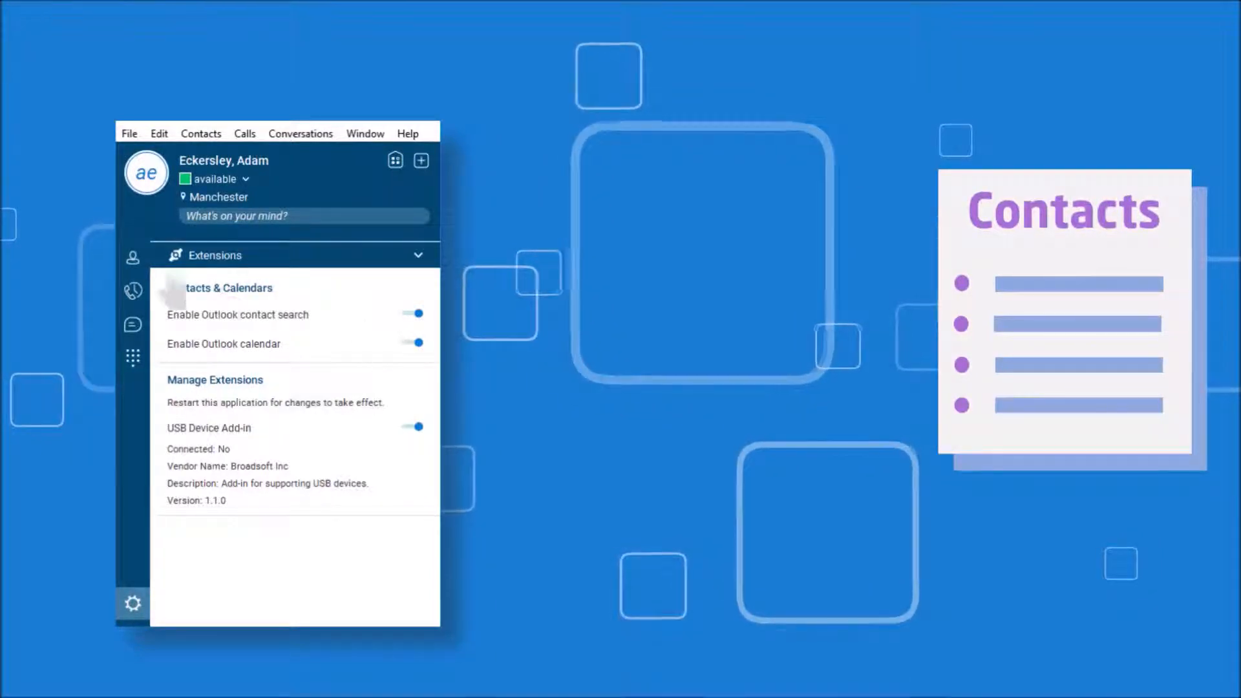
Return to the contacts list
left_click(133, 260)
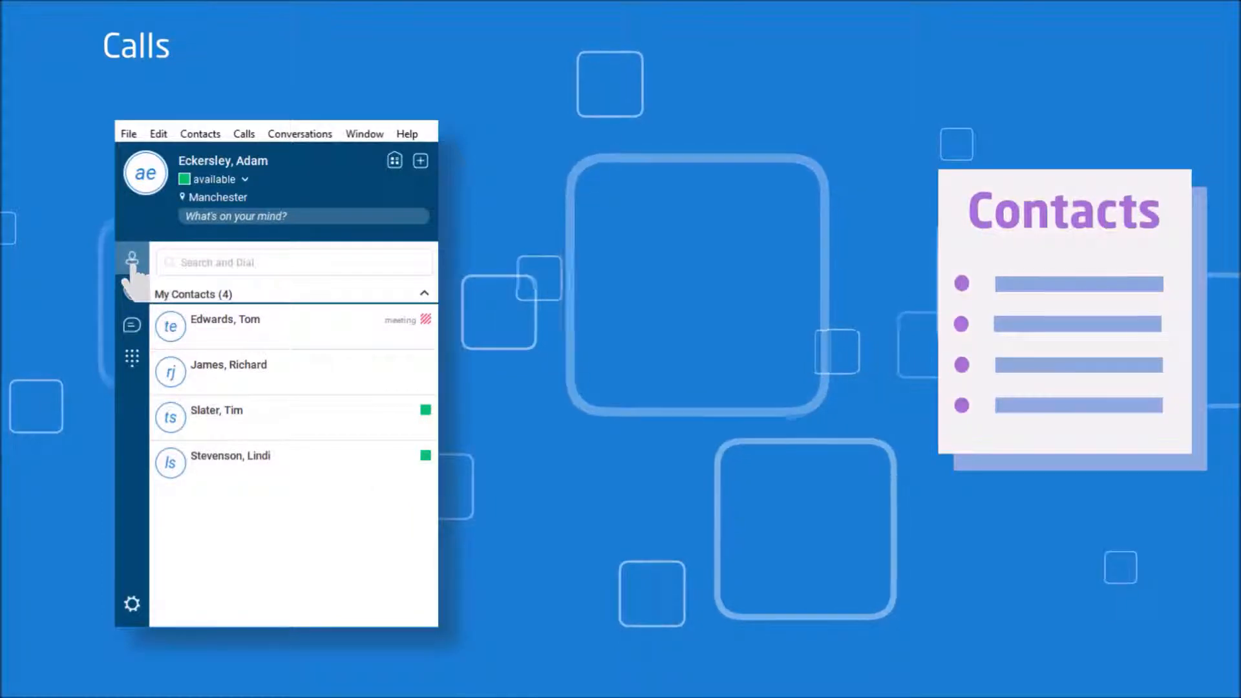
mouse_move(290, 457)
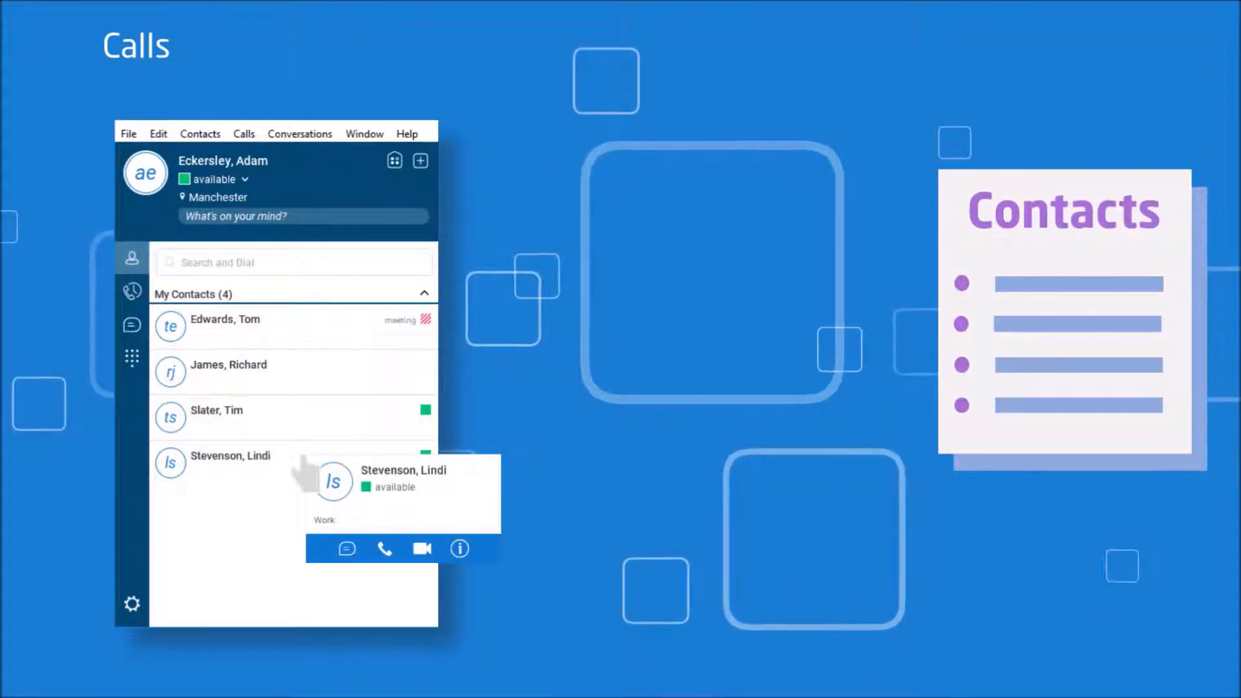
right_click(262, 460)
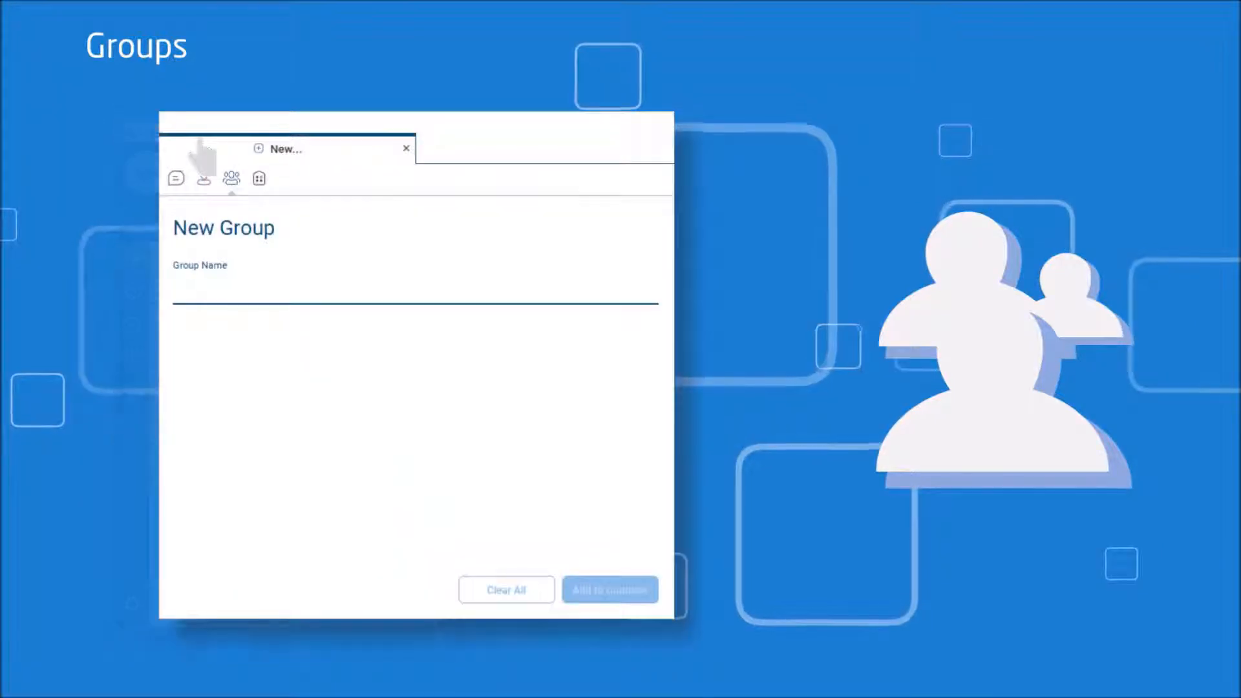
type("Adam's Gr")
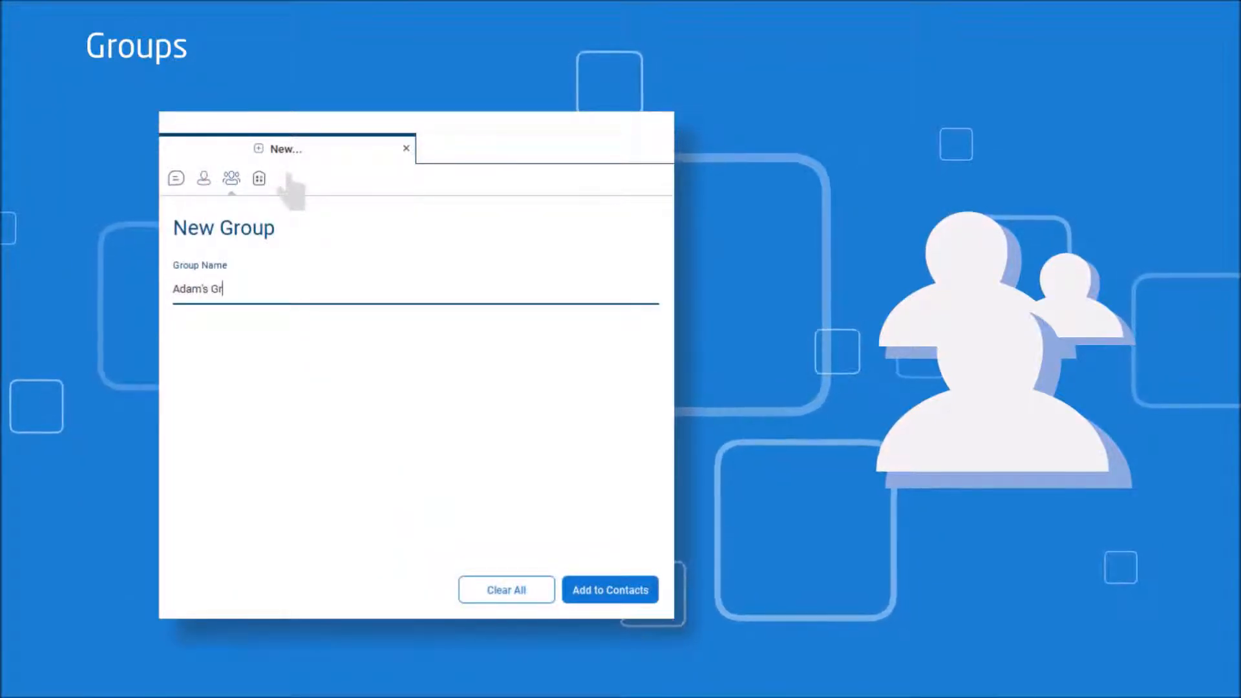
type("oup")
Save Adam's Group as a new contact group
key("Return")
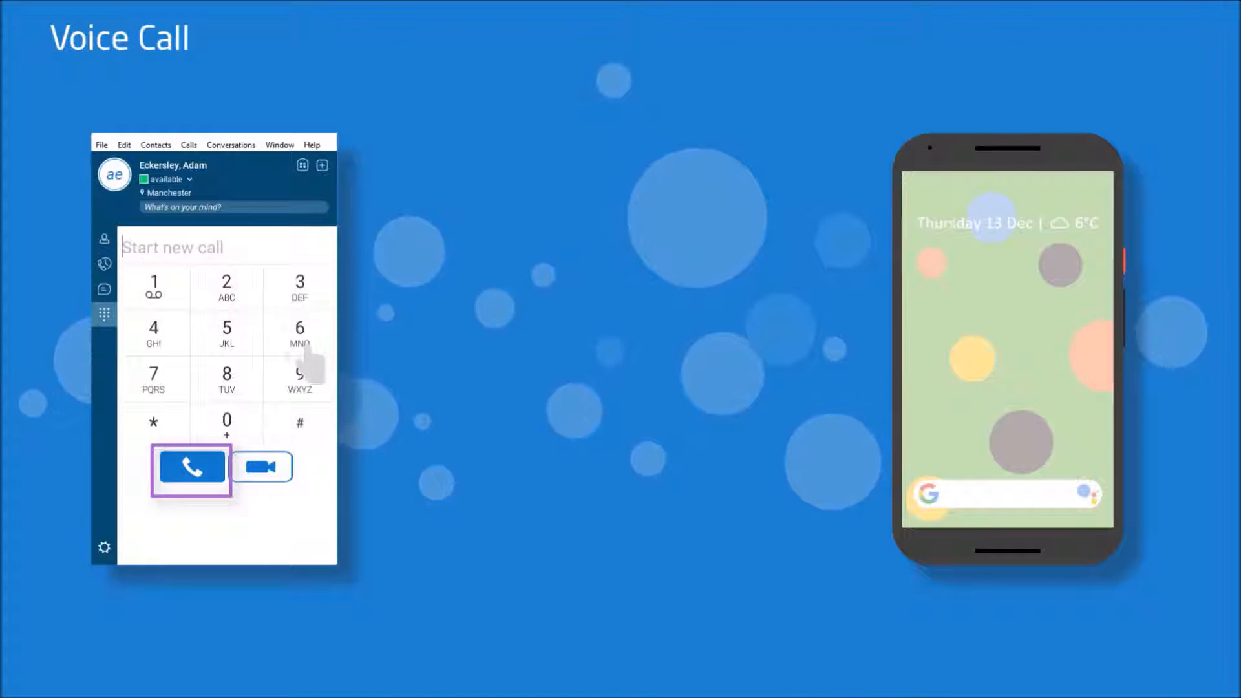
type("07")
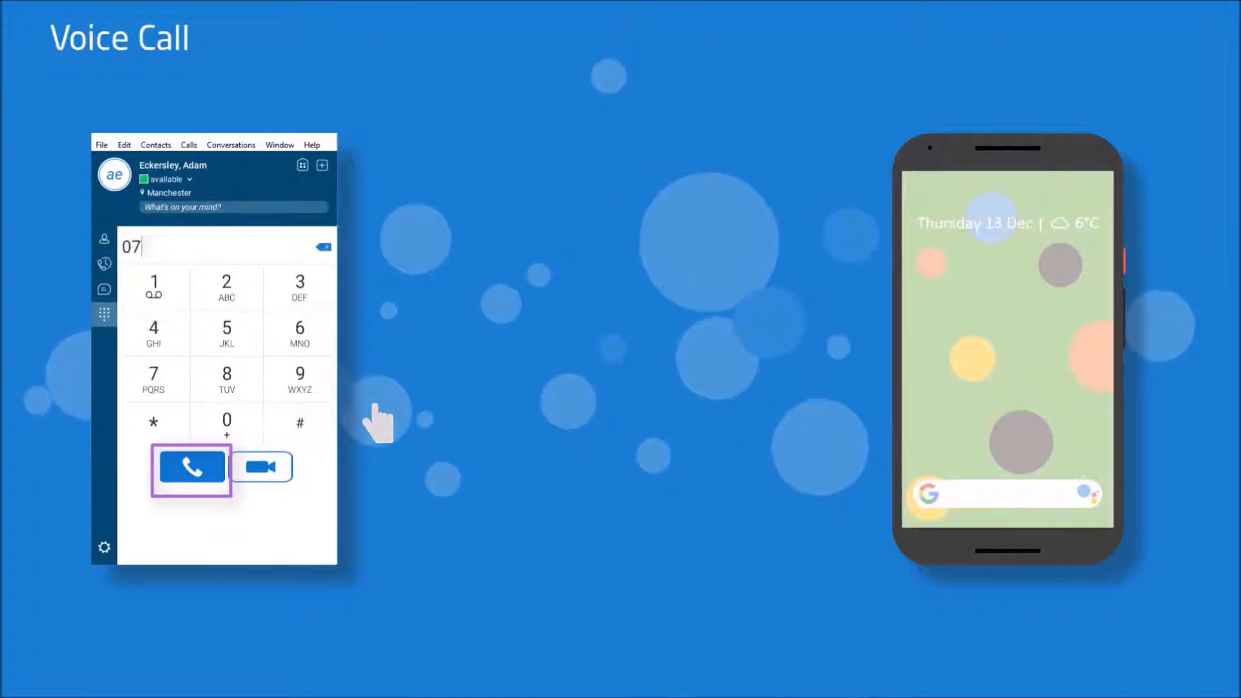
type("xxxxxxxx")
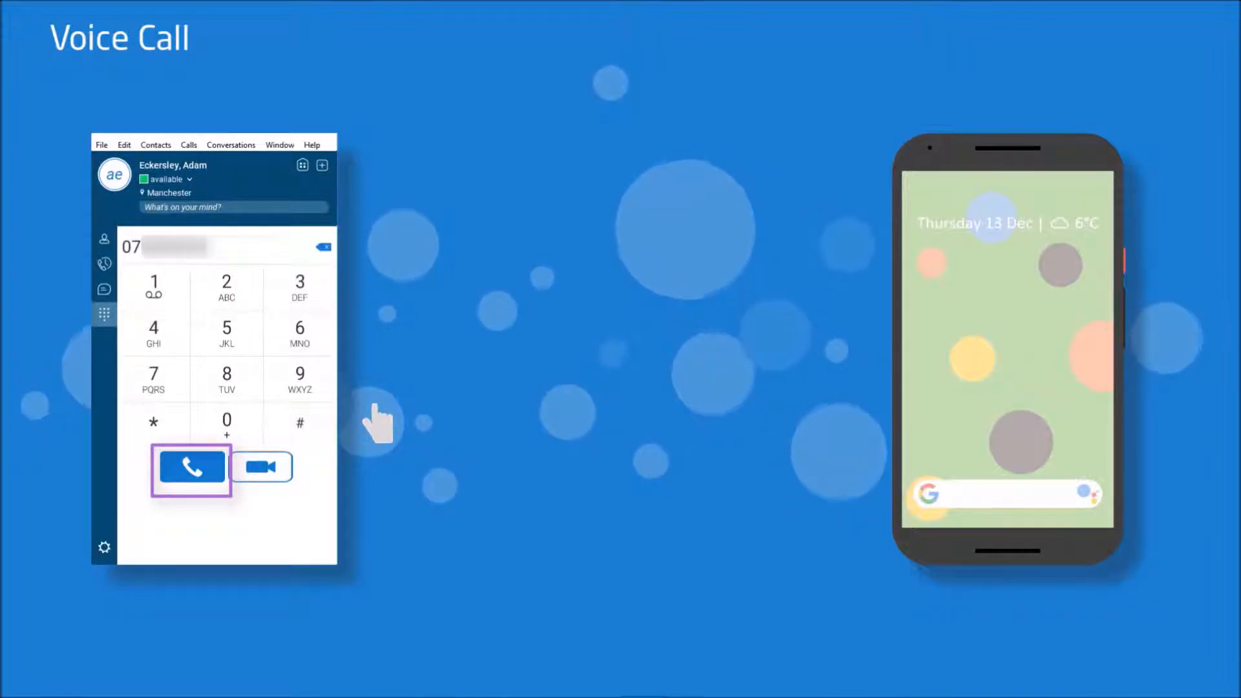
Place the call to the dialed 07 mobile number
left_click(191, 470)
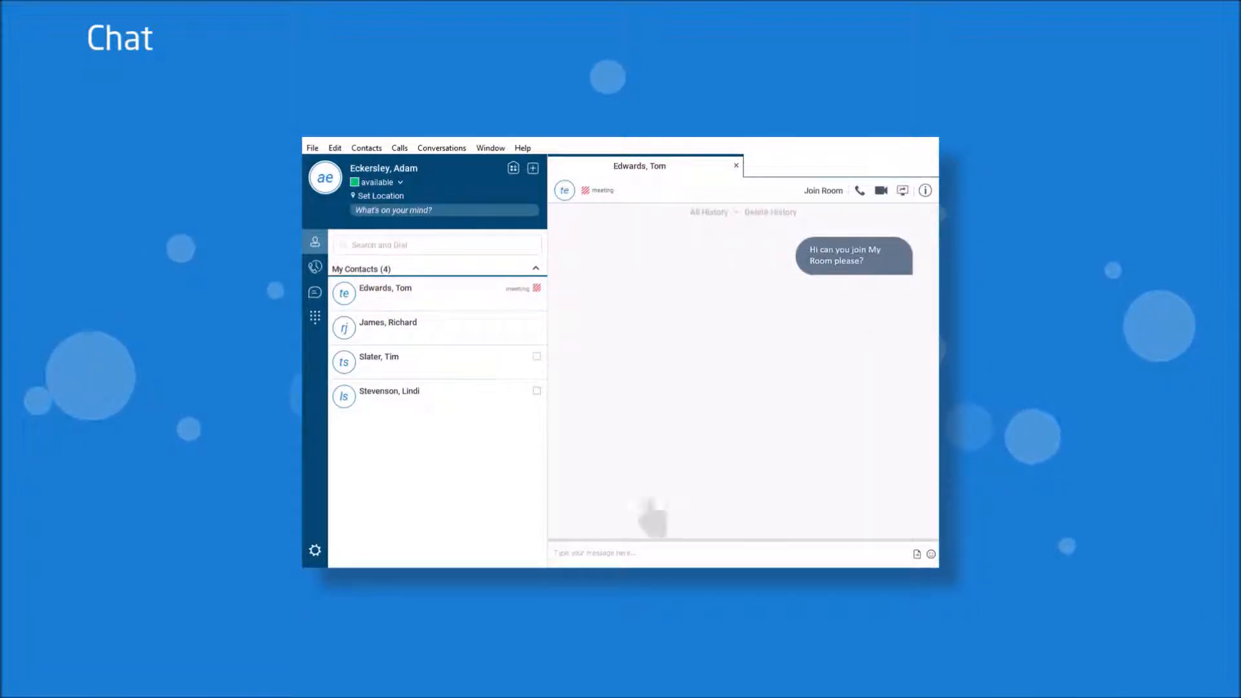
Write a reply to the room invitation in the chat
left_click(606, 553)
type("Will do...")
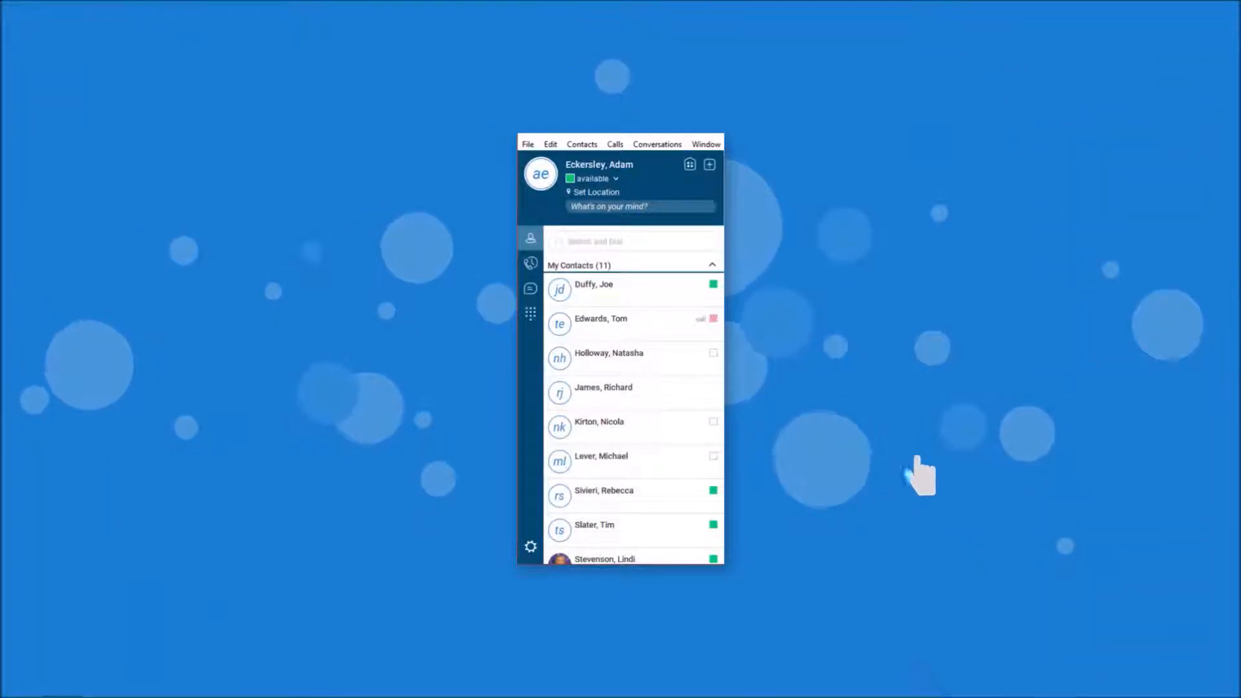
left_click(689, 165)
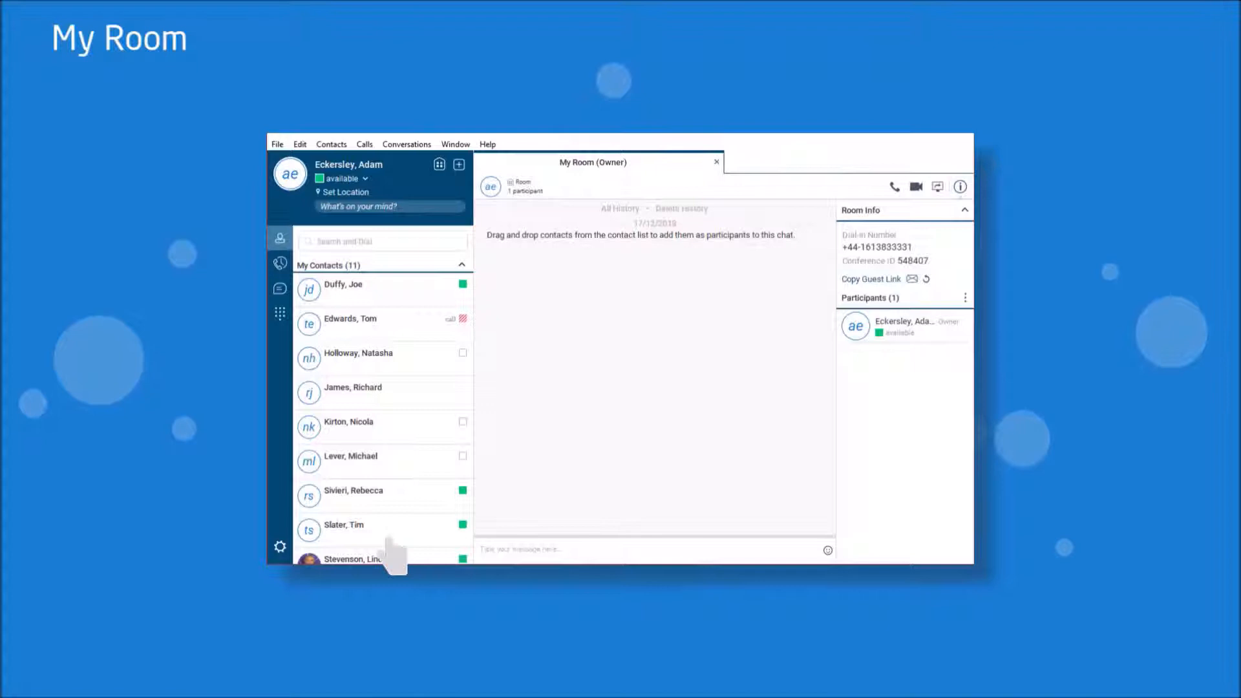
right_click(389, 559)
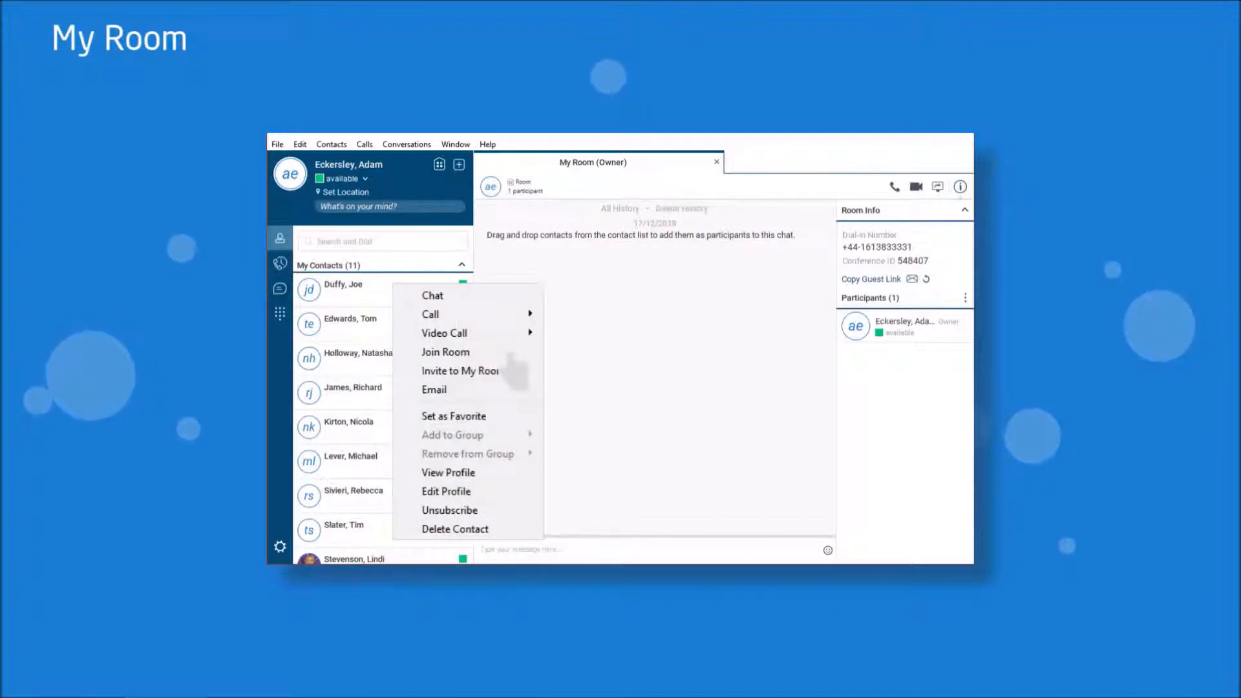
left_click(465, 354)
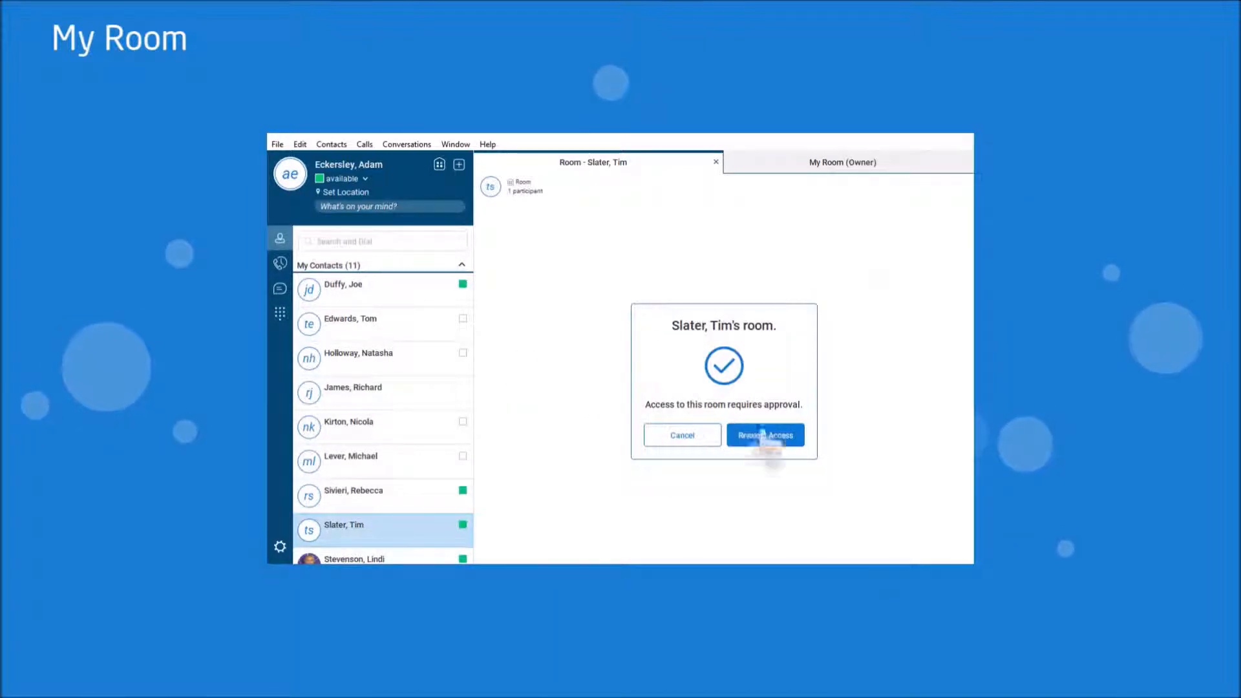
left_click(766, 435)
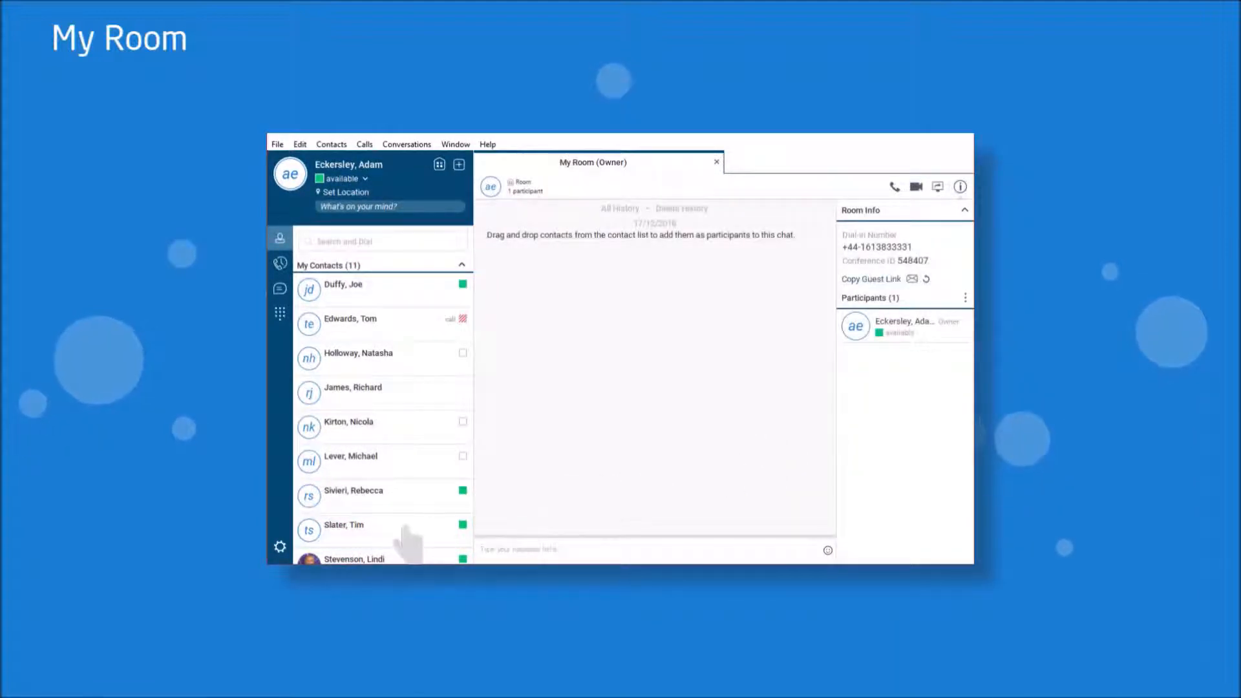
left_click(412, 526)
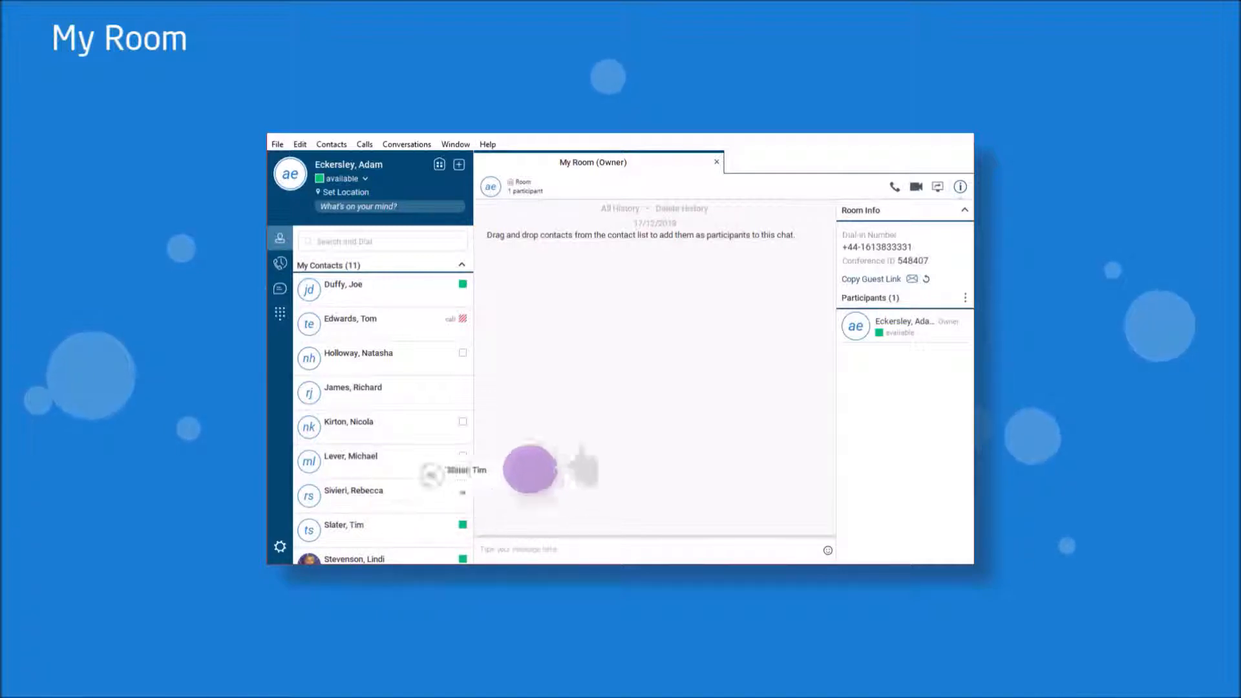
left_click_drag(411, 527, 683, 412)
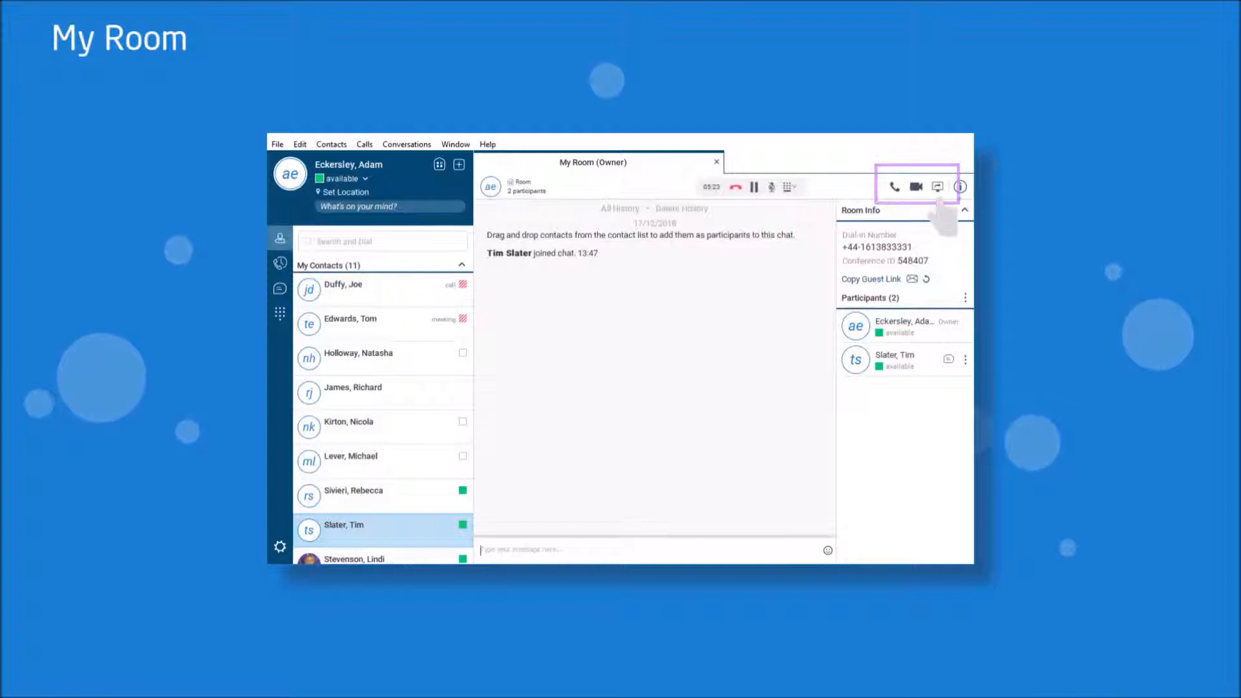
left_click(937, 186)
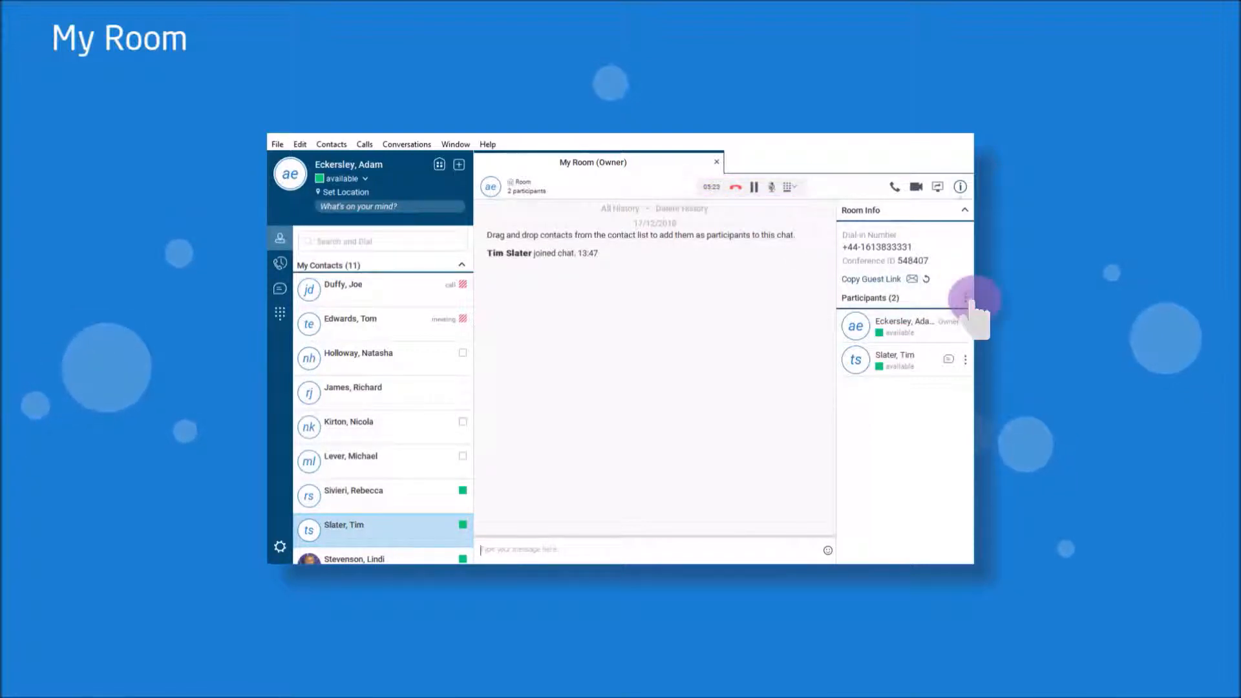
Require everyone to request access before joining the room
left_click(966, 298)
left_click(982, 328)
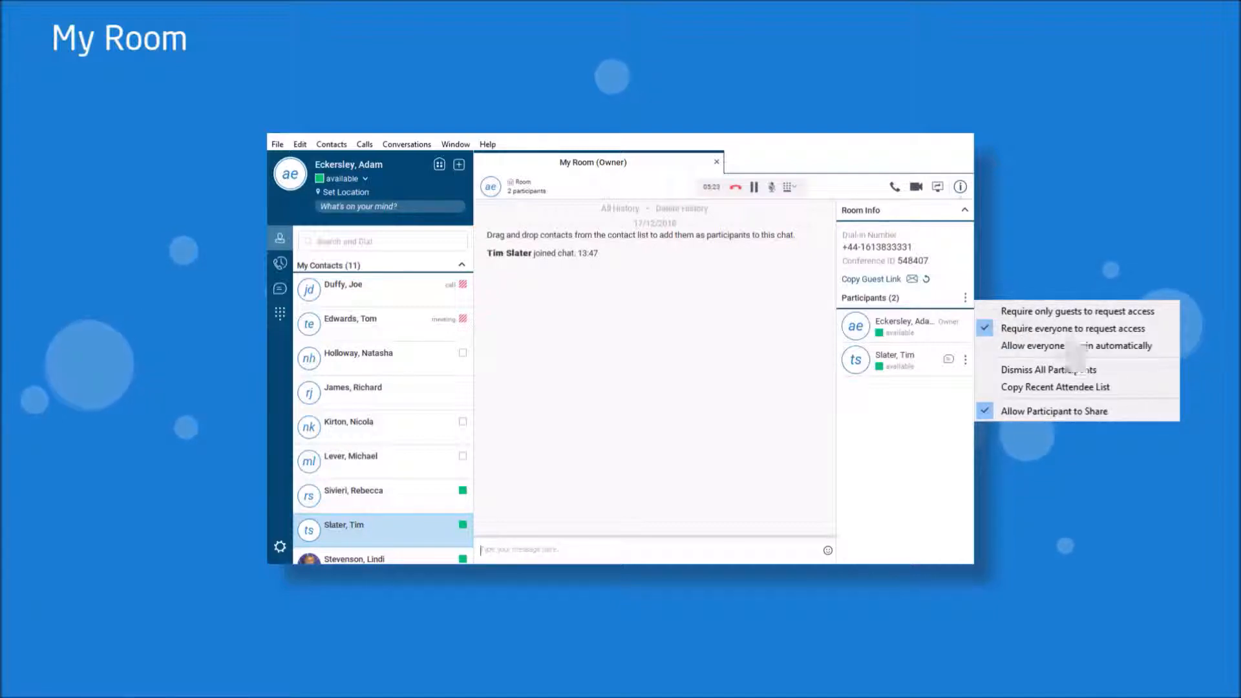